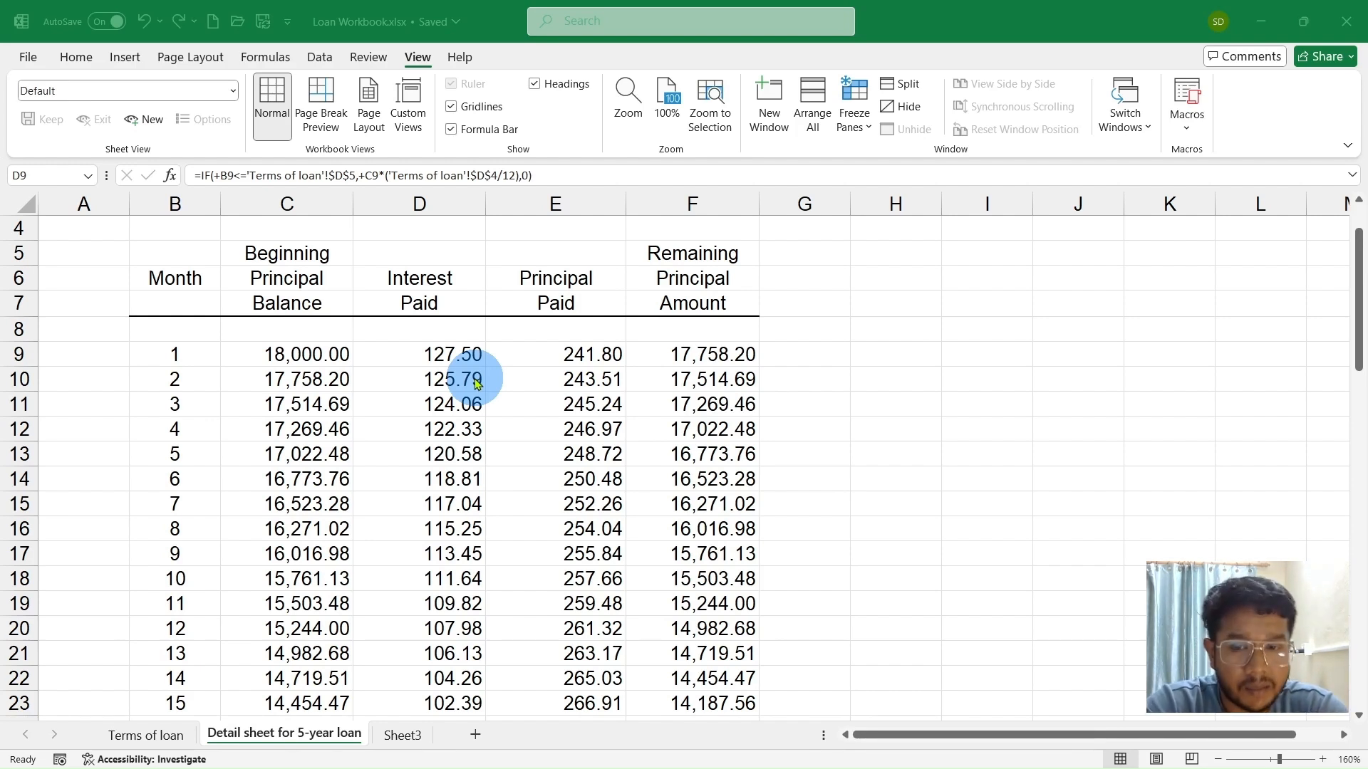
Compare the Interest Paid cells for month 1 and month 60 in the loan detail sheet
{"action": "left_click", "coordinate": [196, 357]}
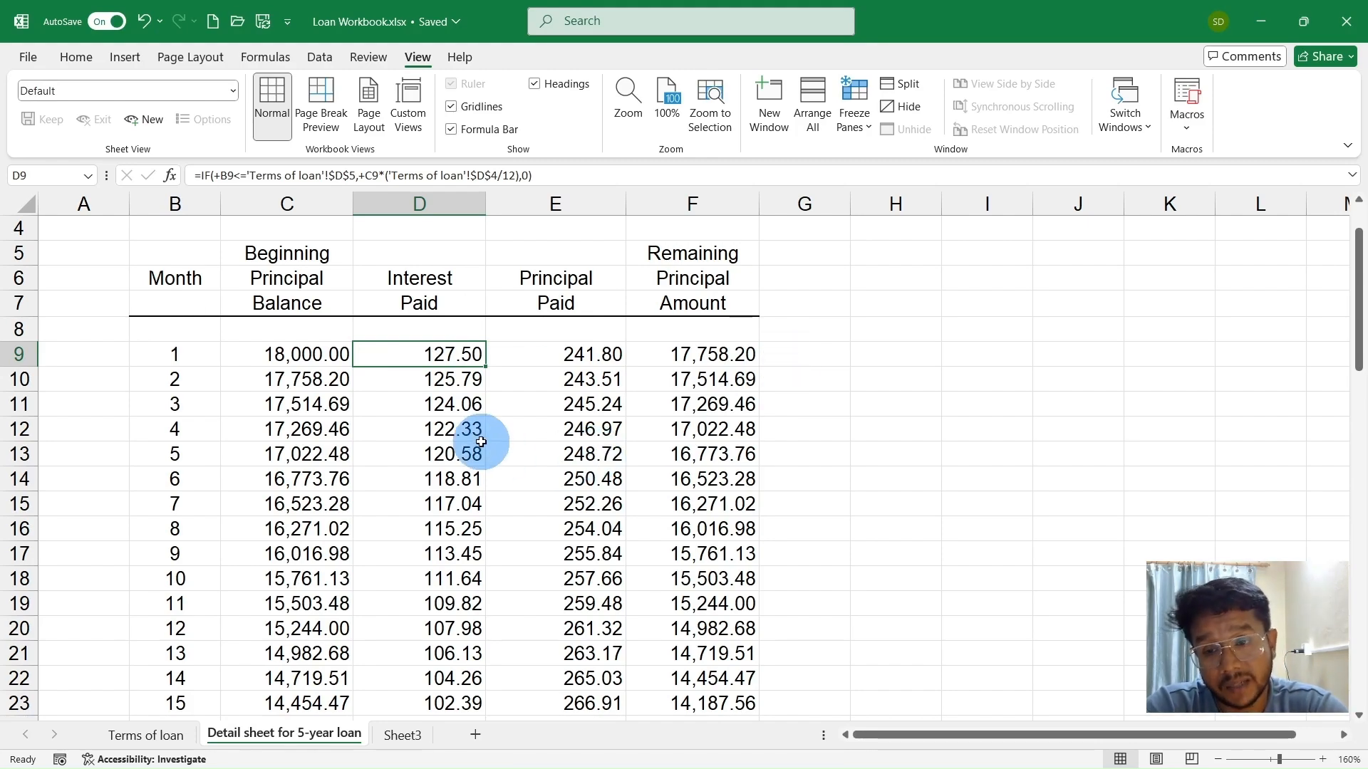
{"action": "scroll", "coordinate": [479, 439], "scroll_direction": "down", "scroll_amount": 7}
{"action": "scroll", "coordinate": [480, 439], "scroll_direction": "down", "scroll_amount": 14}
{"action": "scroll", "coordinate": [458, 437], "scroll_direction": "up", "scroll_amount": 1}
{"action": "left_click", "coordinate": [472, 382]}
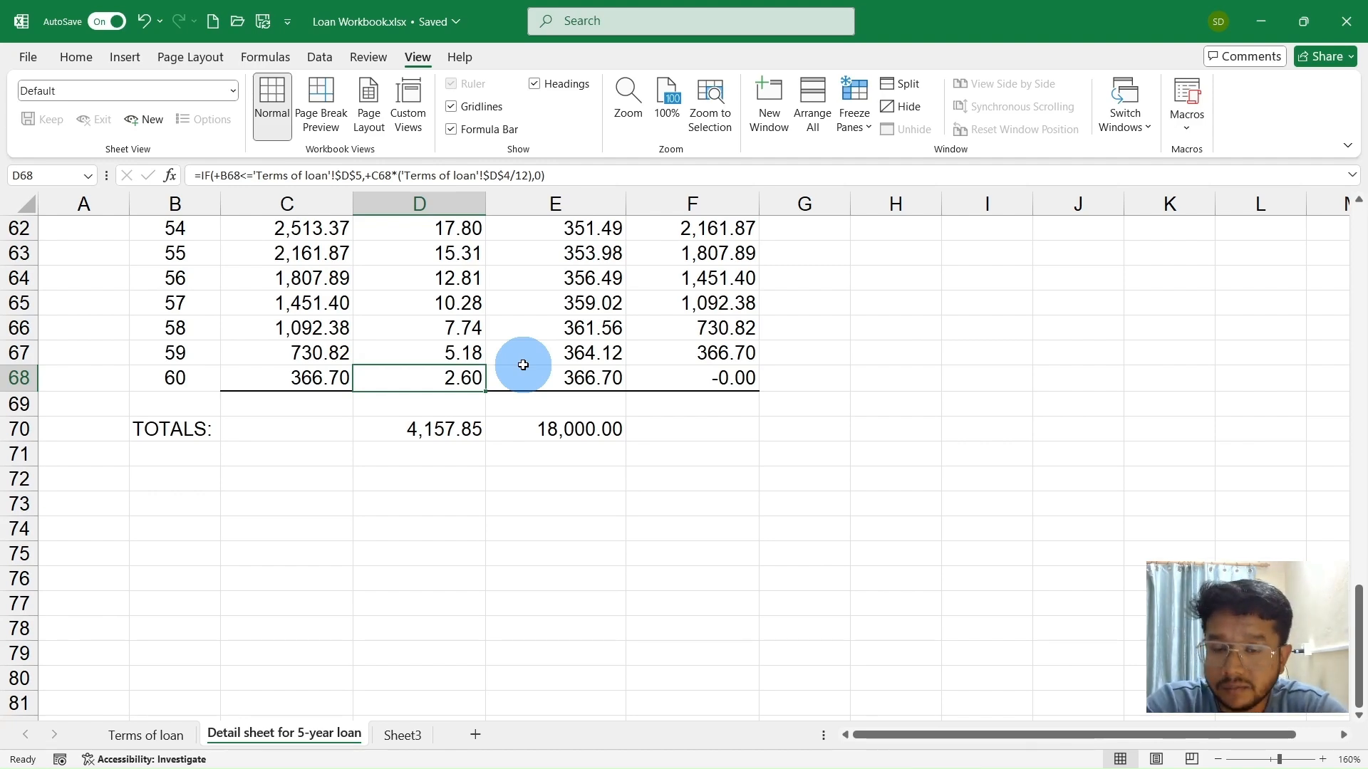
{"action": "scroll", "coordinate": [523, 365], "scroll_direction": "up", "scroll_amount": 20}
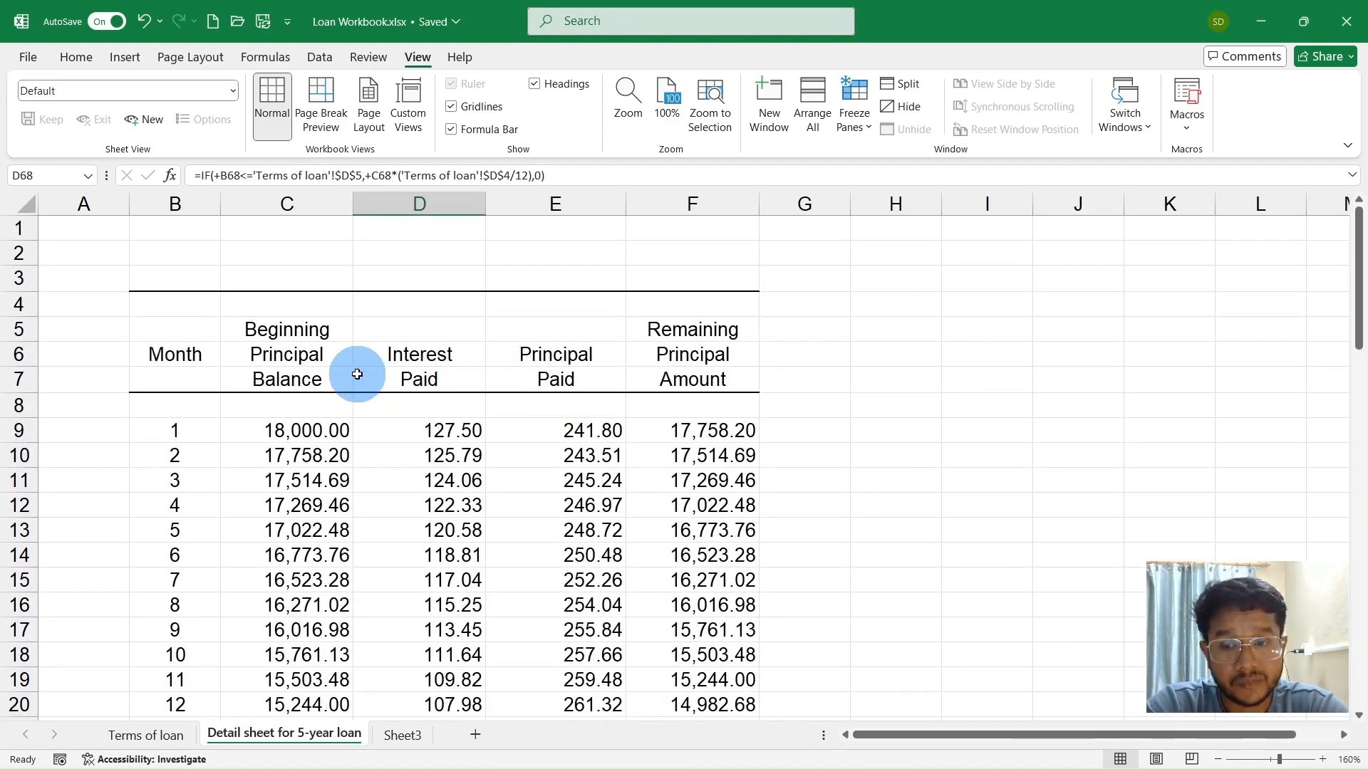
Split the window horizontally above row 8, with A8 selected, and lower the split bar to just below row 12
{"action": "left_click", "coordinate": [109, 409]}
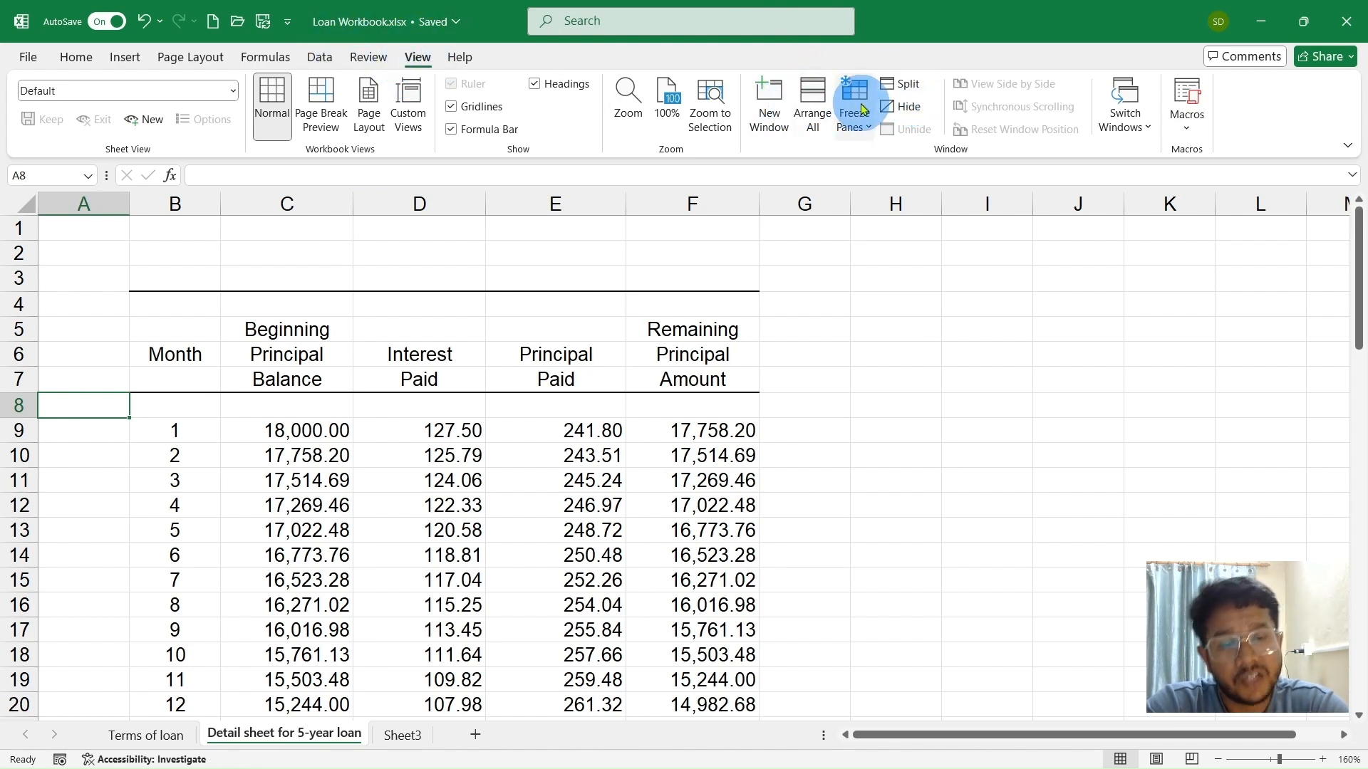
{"action": "left_click", "coordinate": [906, 85]}
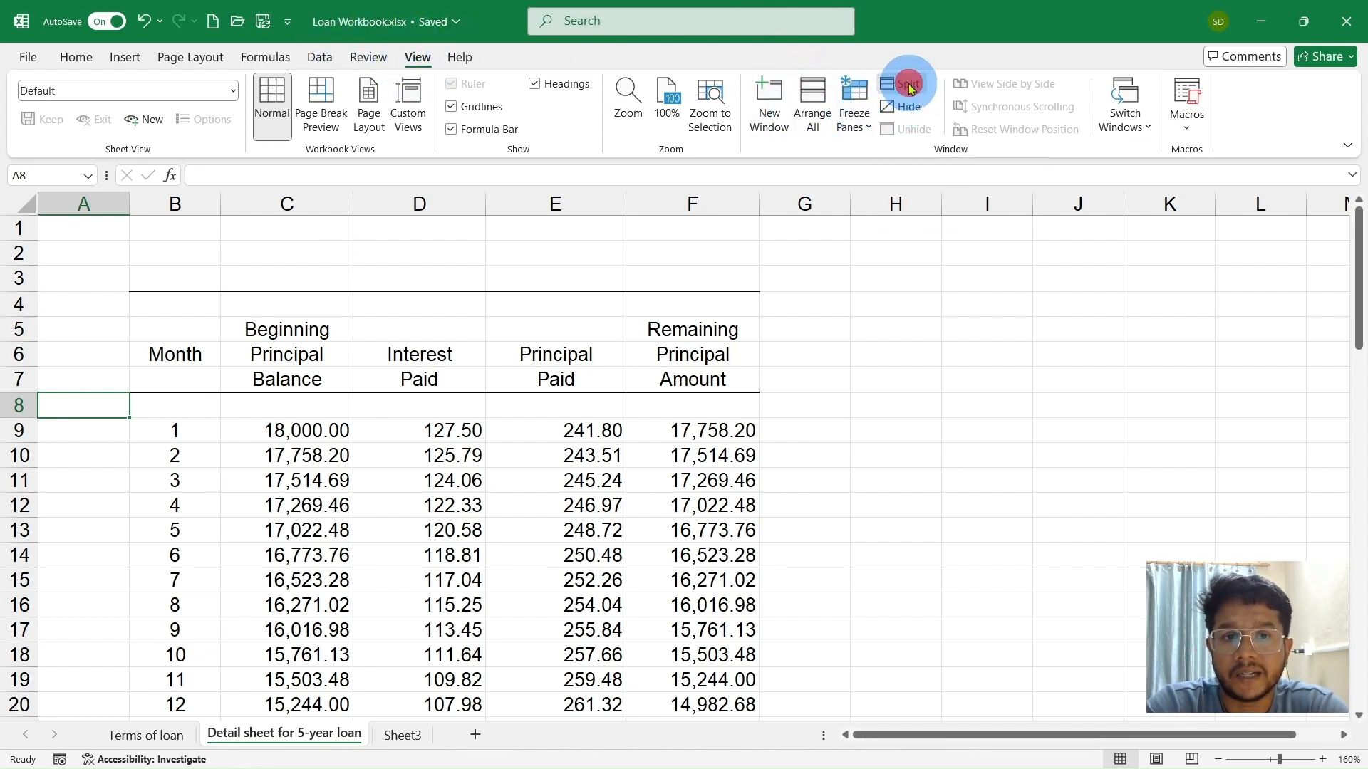
{"action": "scroll", "coordinate": [608, 445], "scroll_direction": "down", "scroll_amount": 1}
{"action": "scroll", "coordinate": [598, 442], "scroll_direction": "up", "scroll_amount": 2}
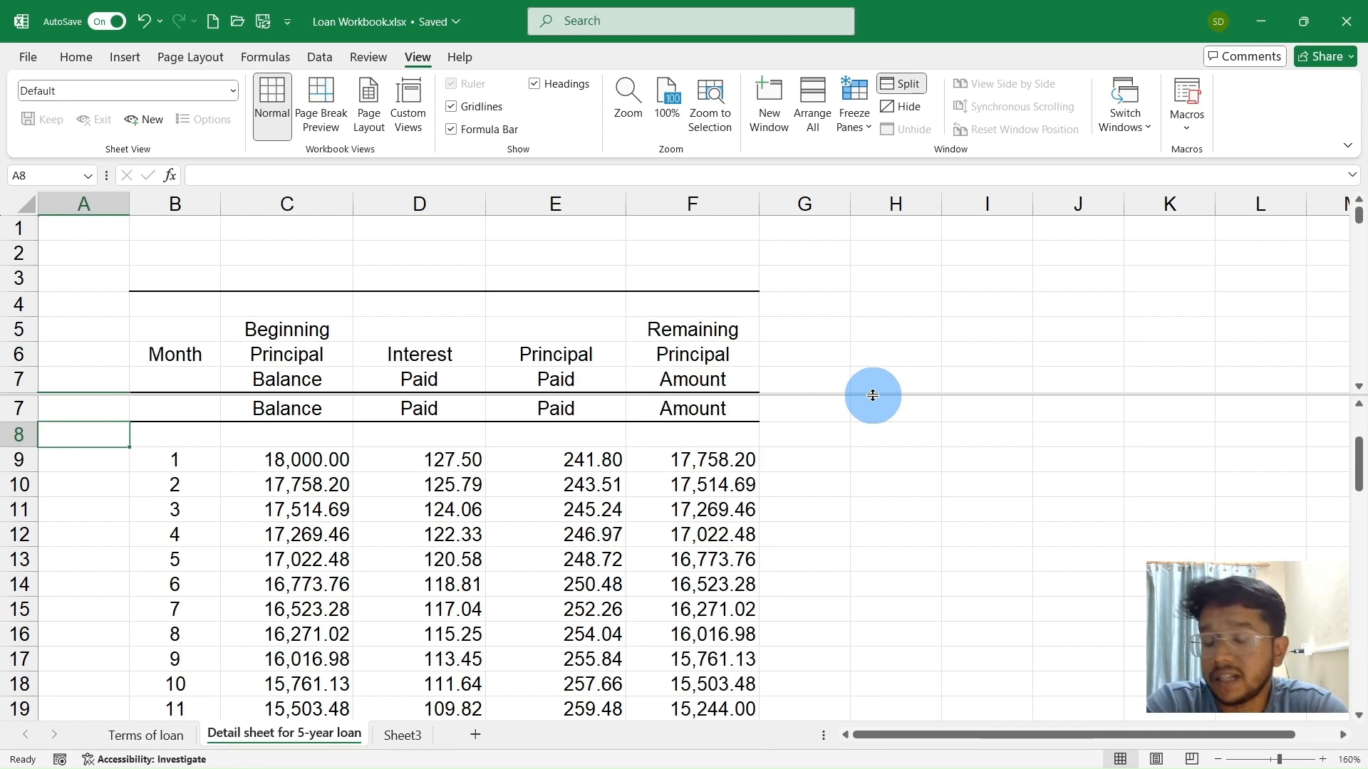
{"action": "left_click_drag", "start_coordinate": [872, 396], "coordinate": [855, 520]}
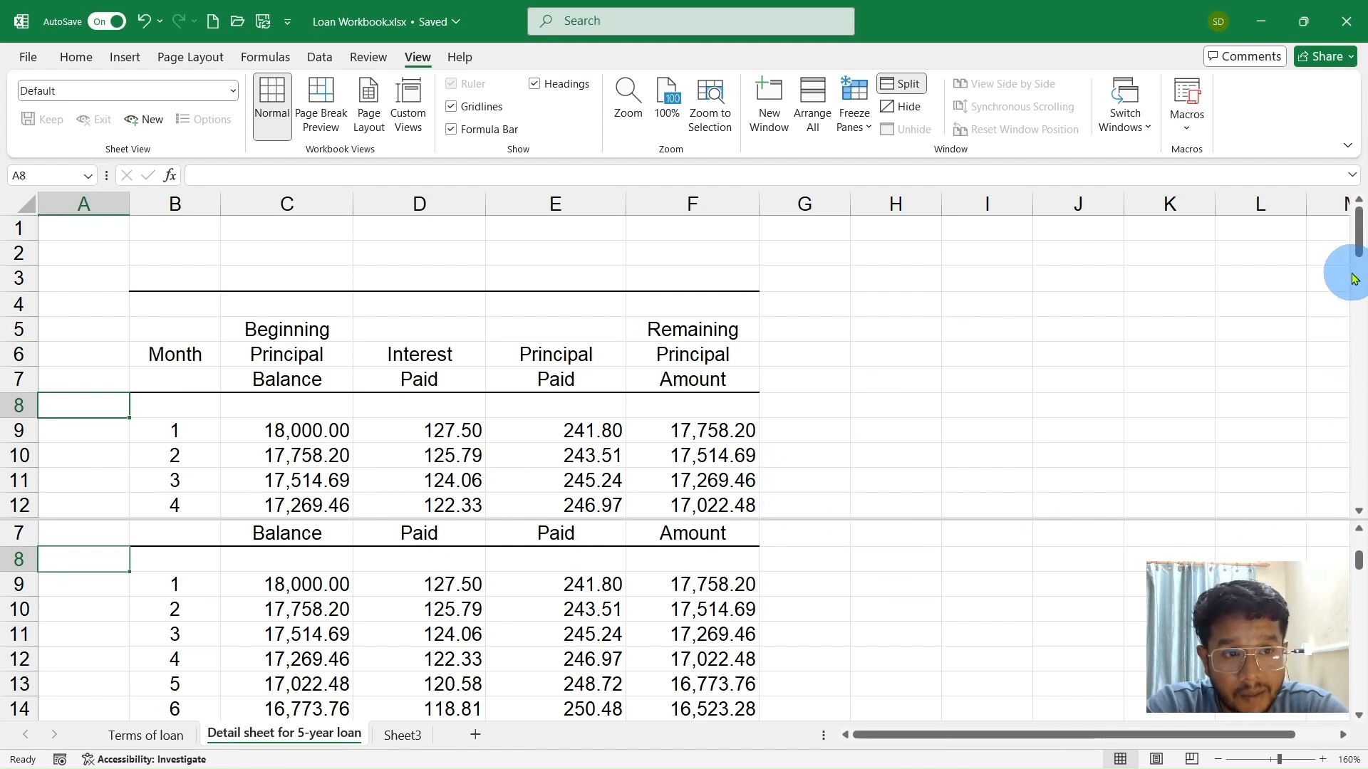
Bring the last months into the lower pane and compare Interest Paid in D68 with D9 in the upper pane
{"action": "mouse_move", "coordinate": [1360, 253]}
{"action": "left_mouse_down"}
{"action": "mouse_move", "coordinate": [1355, 292]}
{"action": "mouse_move", "coordinate": [1356, 248]}
{"action": "left_mouse_up"}
{"action": "mouse_move", "coordinate": [1357, 559]}
{"action": "left_mouse_down"}
{"action": "mouse_move", "coordinate": [1357, 591]}
{"action": "mouse_move", "coordinate": [1354, 536]}
{"action": "left_mouse_up"}
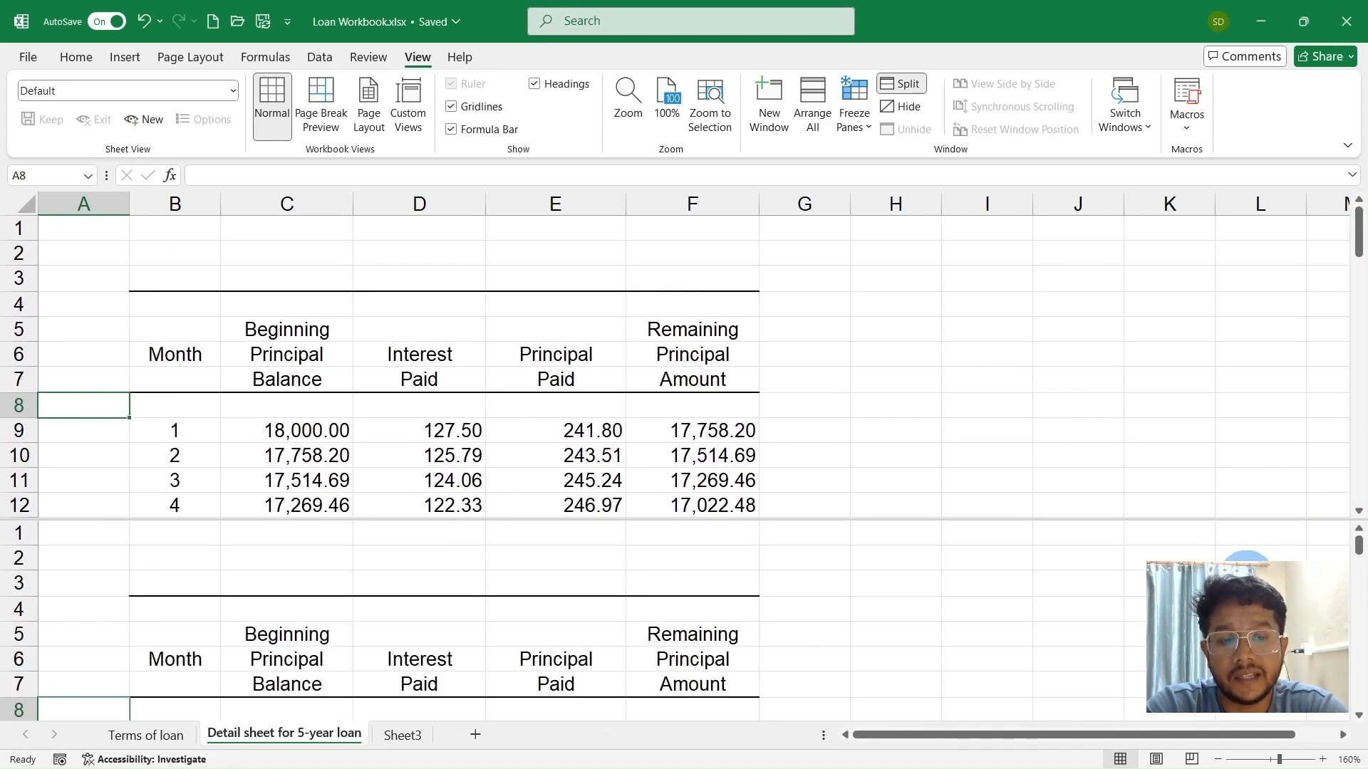
{"action": "scroll", "coordinate": [1247, 627], "scroll_direction": "down", "scroll_amount": 2}
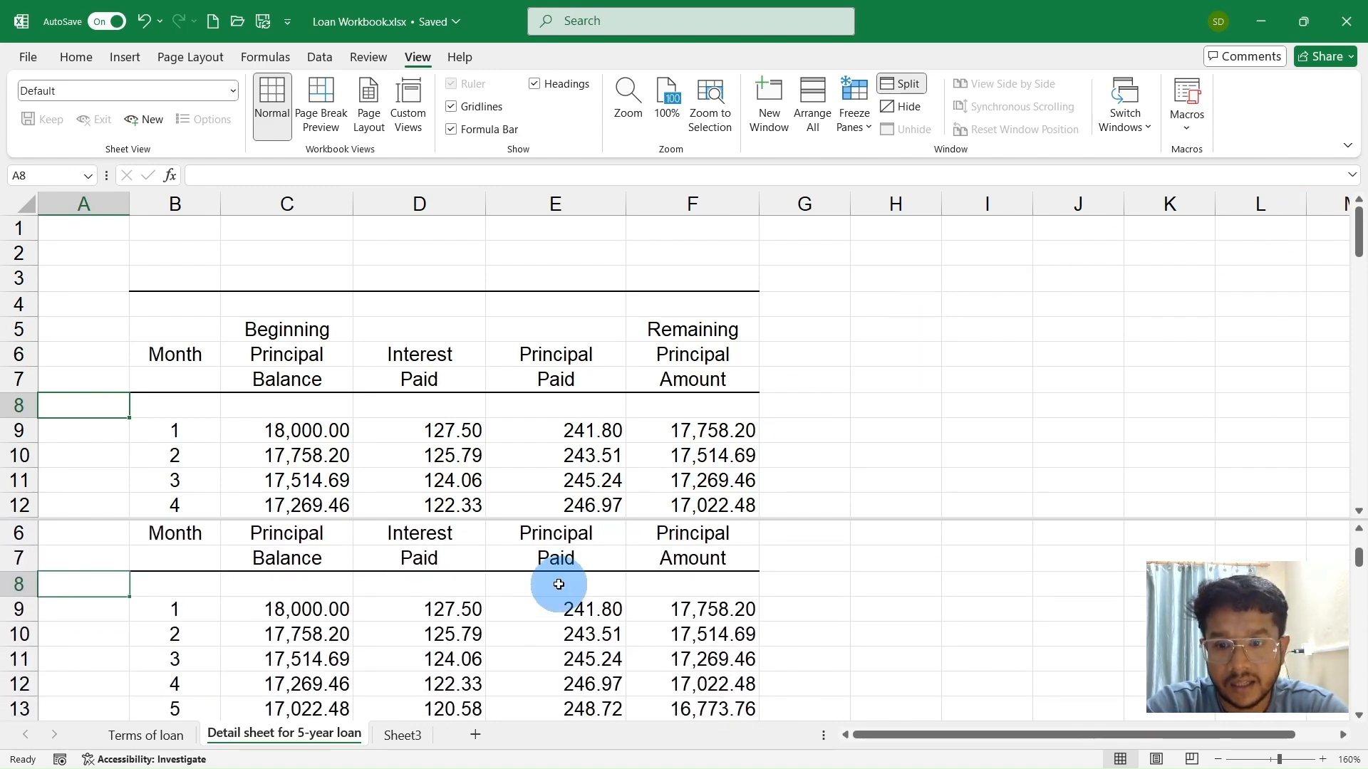
{"action": "scroll", "coordinate": [558, 584], "scroll_direction": "down", "scroll_amount": 2}
{"action": "scroll", "coordinate": [558, 584], "scroll_direction": "down", "scroll_amount": 20}
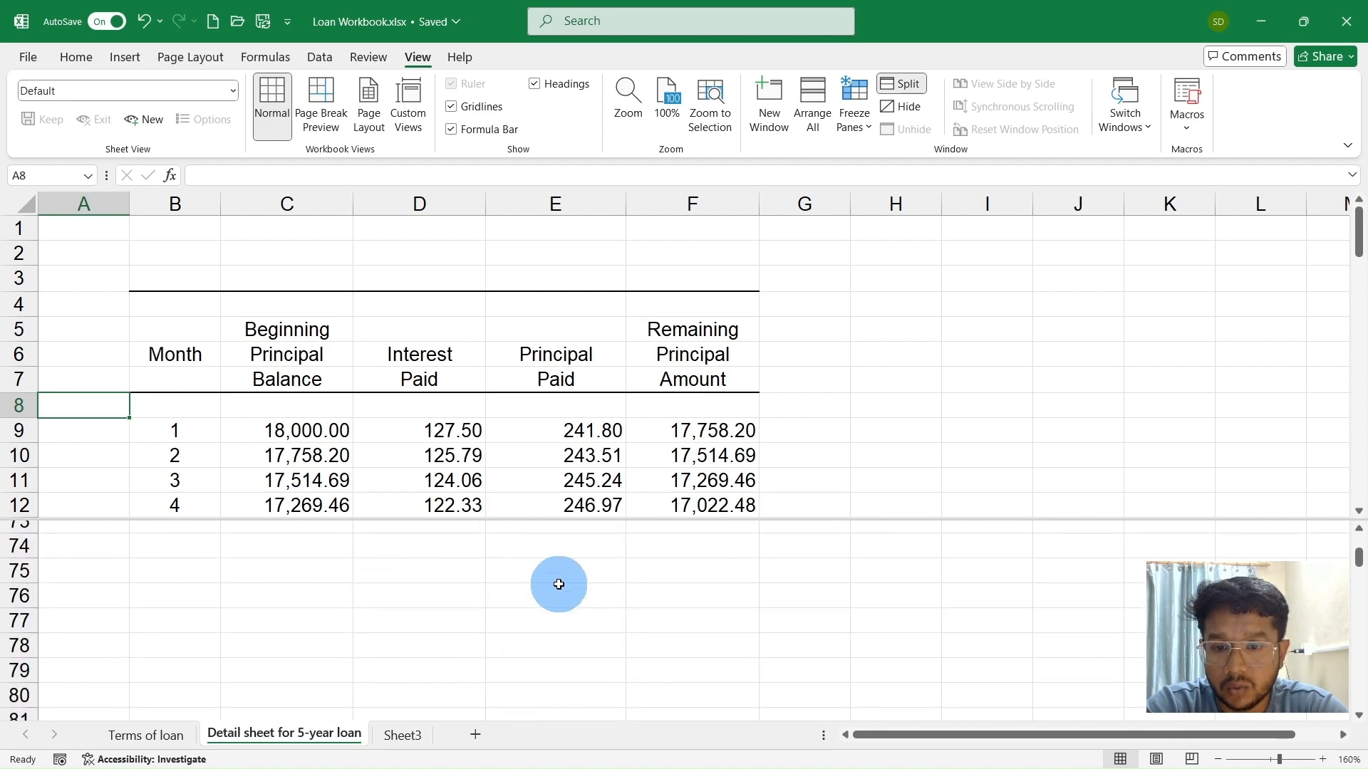
{"action": "scroll", "coordinate": [559, 584], "scroll_direction": "up", "scroll_amount": 2}
{"action": "left_click", "coordinate": [455, 633]}
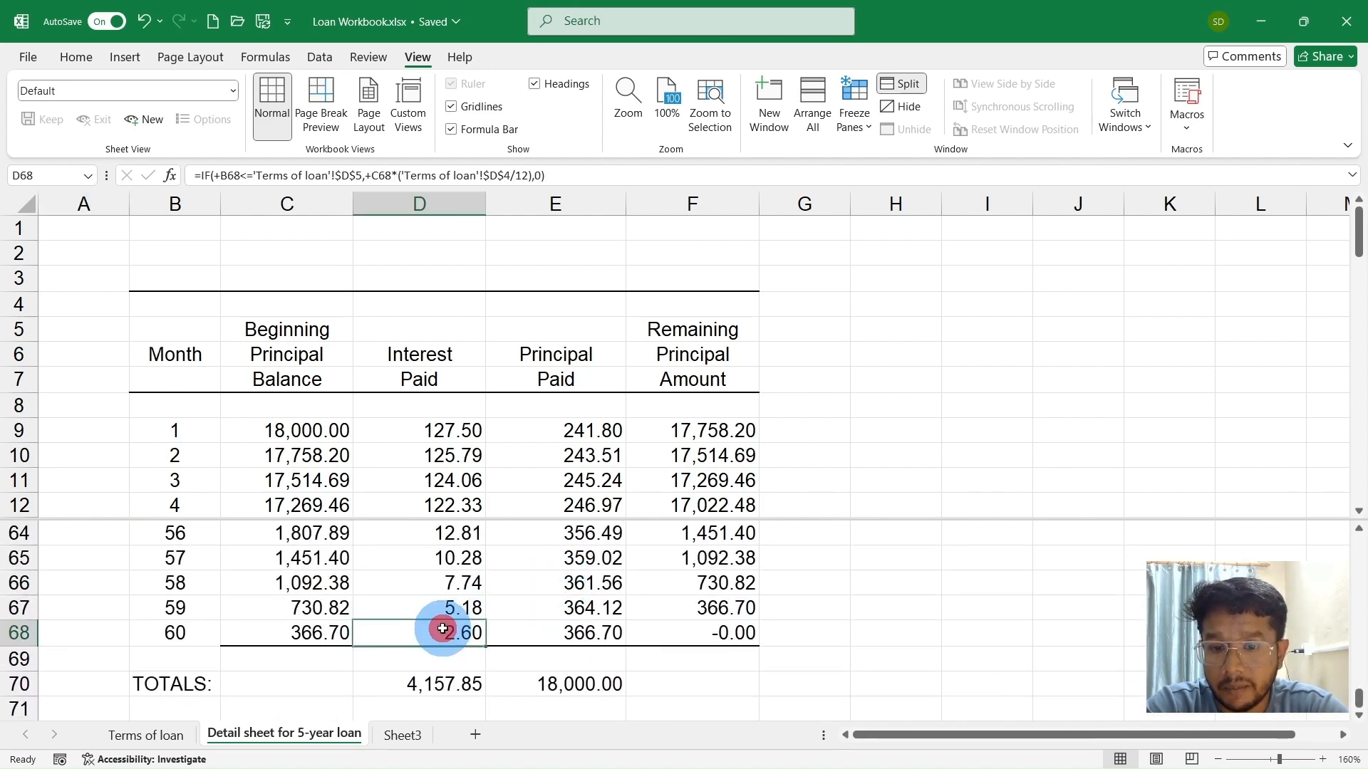
{"action": "left_click", "coordinate": [452, 430]}
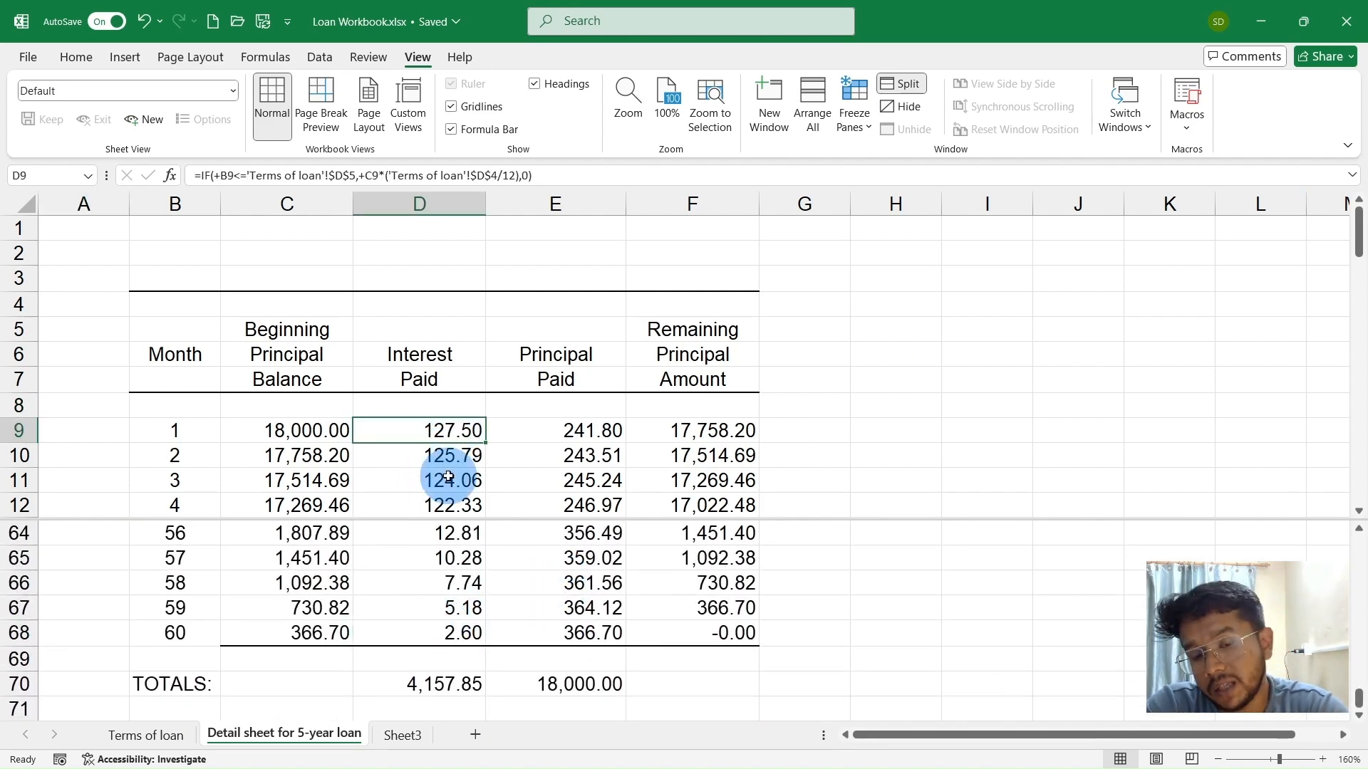
{"action": "left_click", "coordinate": [456, 633]}
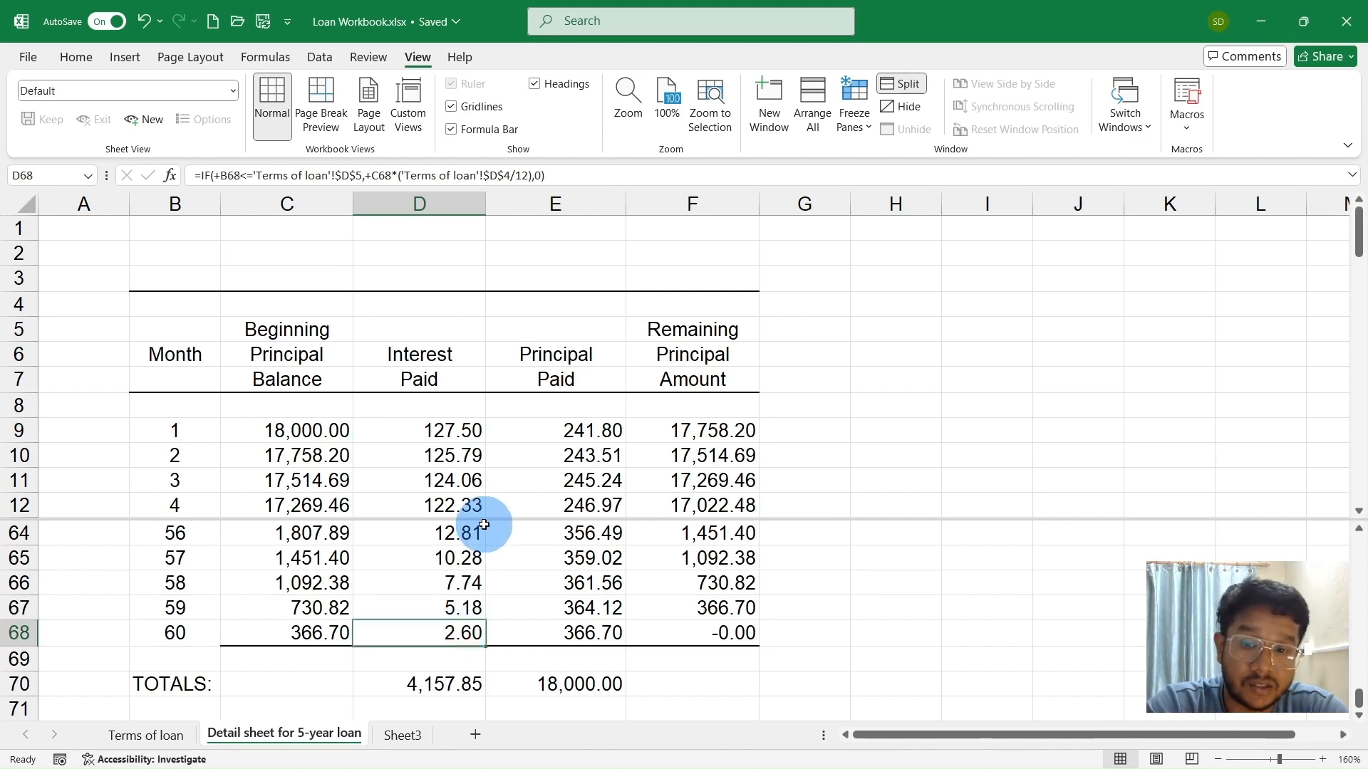
Raise the split bar to just below row 10, check the totals in the lower pane, and remove the split
{"action": "left_click_drag", "start_coordinate": [495, 520], "coordinate": [497, 459]}
{"action": "scroll", "coordinate": [463, 541], "scroll_direction": "down", "scroll_amount": 1}
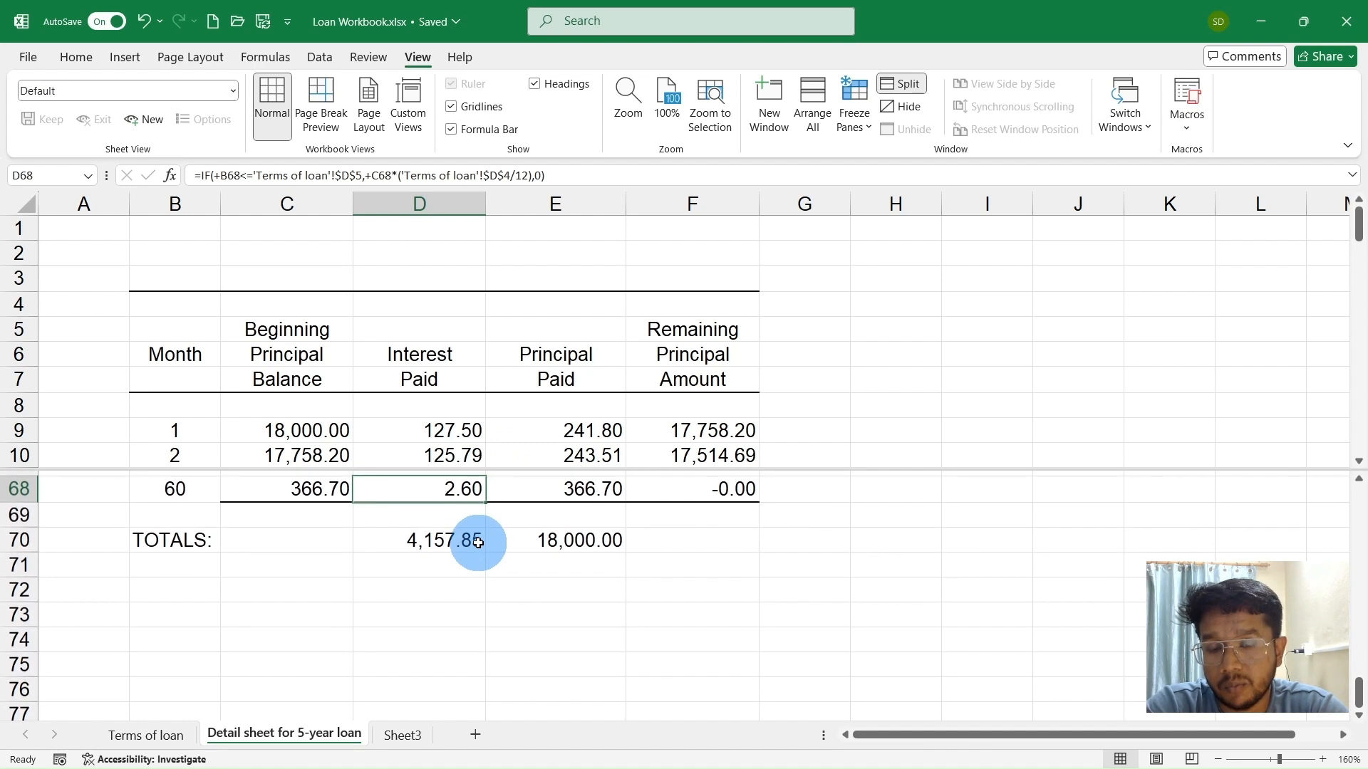
{"action": "scroll", "coordinate": [470, 541], "scroll_direction": "up", "scroll_amount": 1}
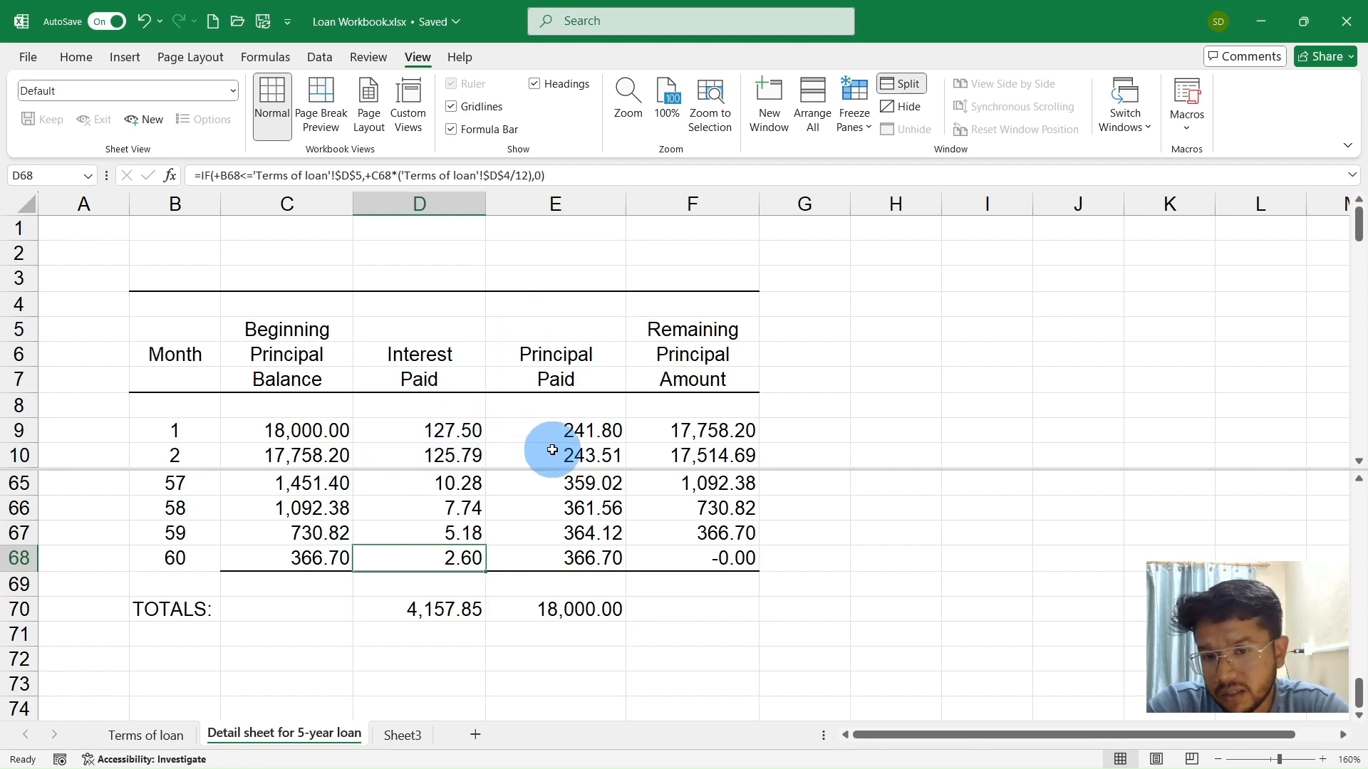
{"action": "left_click", "coordinate": [896, 87]}
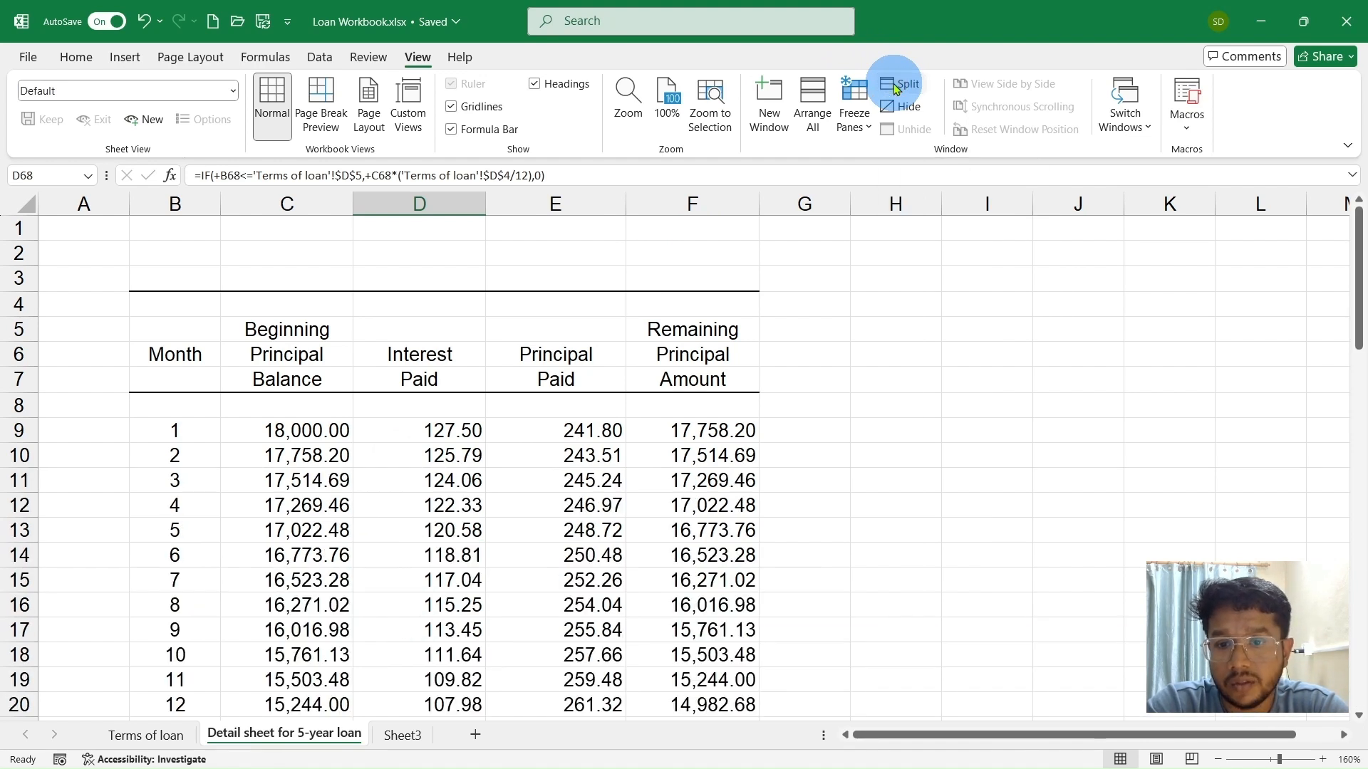
Split the window into four panes at cell B9 and remove the horizontal and vertical split bars one at a time
{"action": "left_click", "coordinate": [206, 429]}
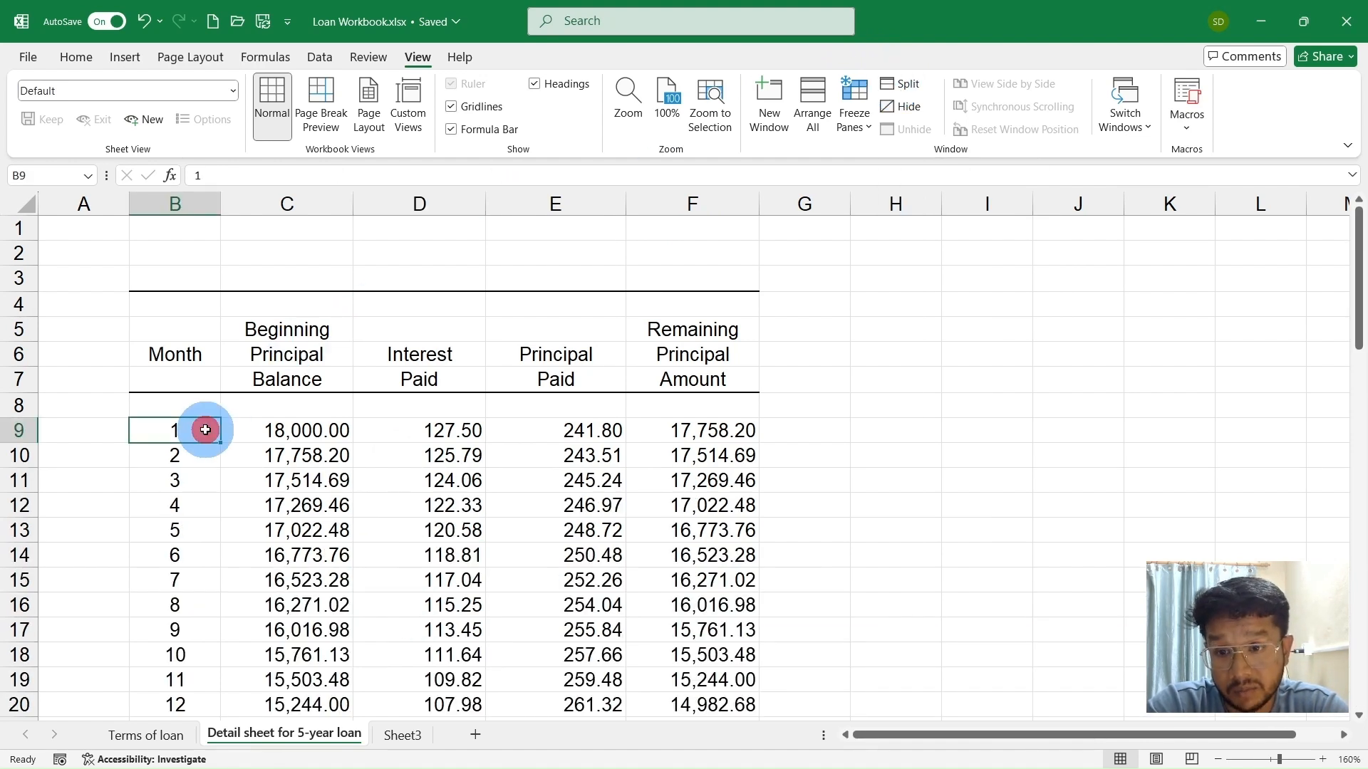
{"action": "left_click", "coordinate": [901, 86]}
{"action": "scroll", "coordinate": [477, 467], "scroll_direction": "down", "scroll_amount": 3}
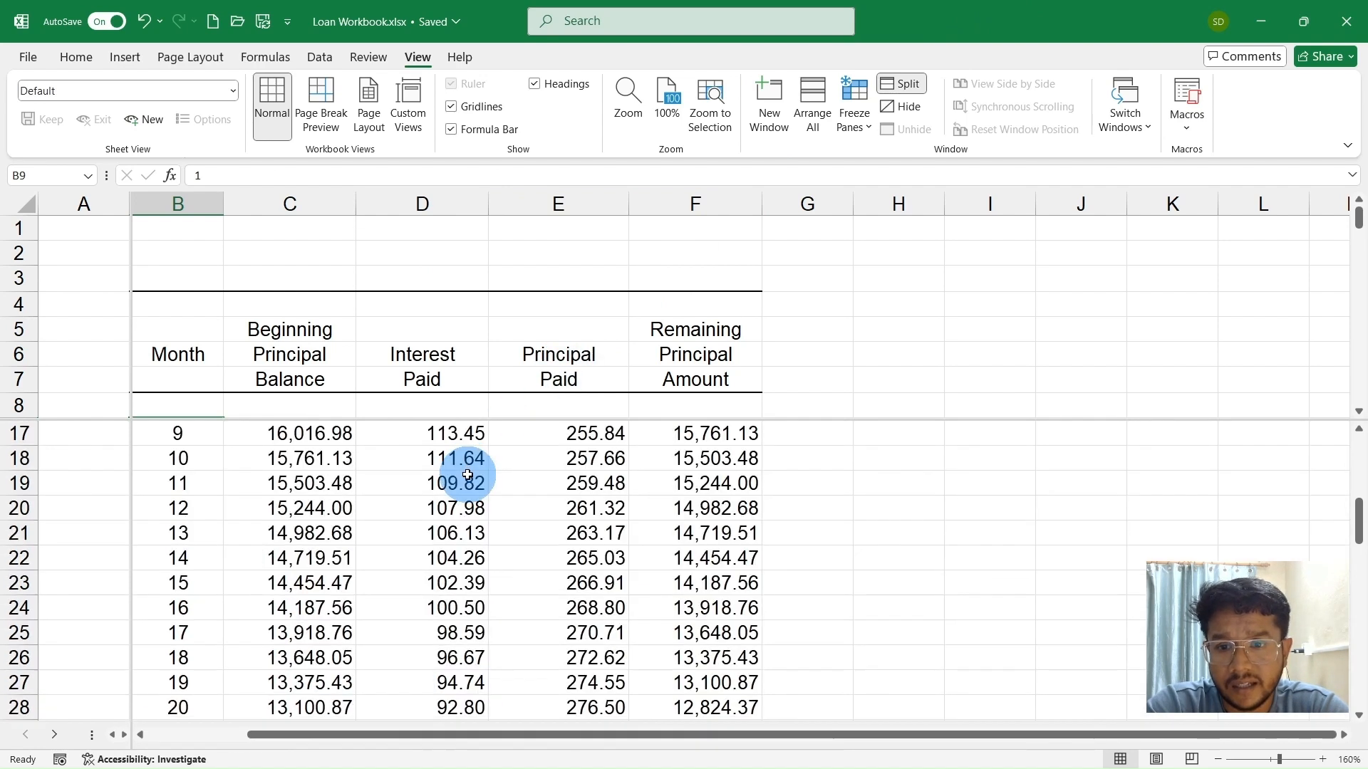
{"action": "left_click_drag", "start_coordinate": [498, 421], "coordinate": [509, 168]}
{"action": "left_click_drag", "start_coordinate": [509, 419], "coordinate": [524, 215]}
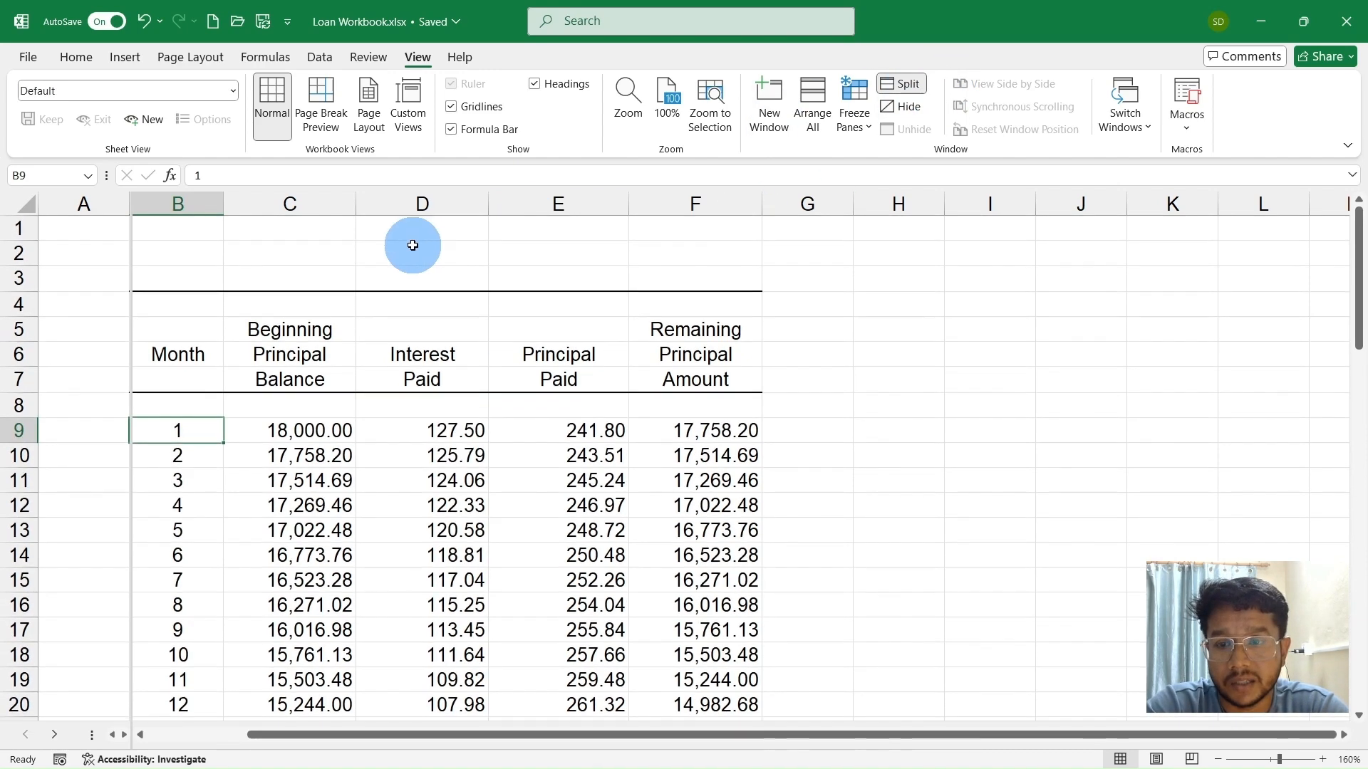
{"action": "double_click", "coordinate": [129, 228]}
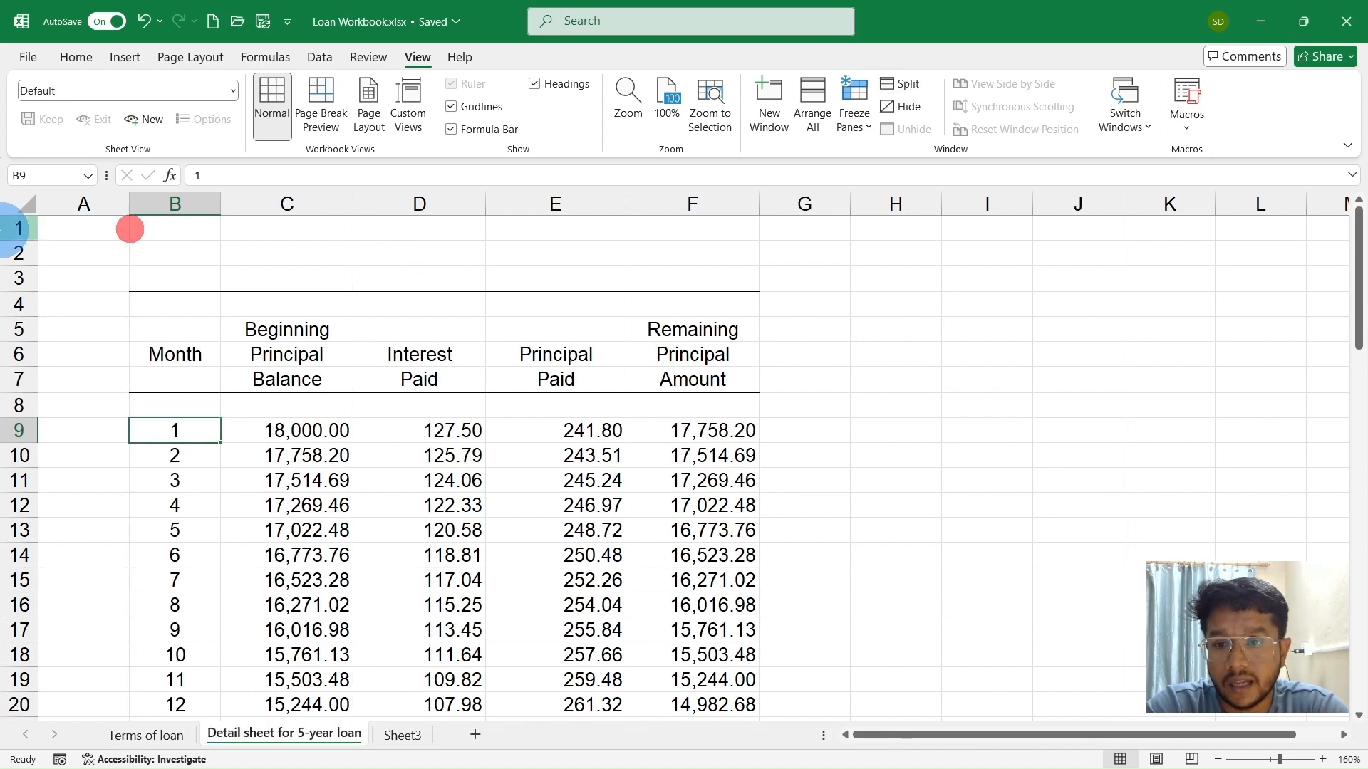
Split the window into four panes at cell C8, above row 8 and before column C
{"action": "left_click", "coordinate": [176, 410]}
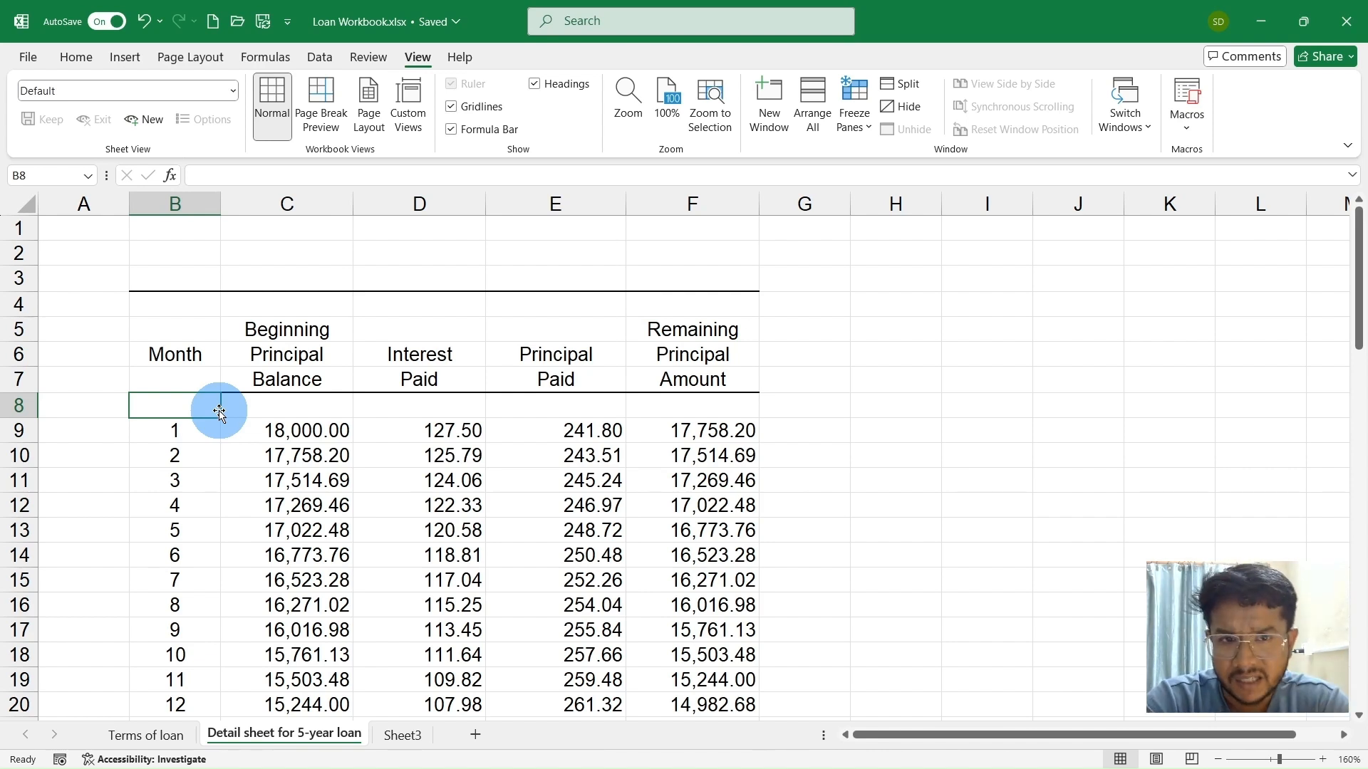
{"action": "left_click", "coordinate": [254, 406]}
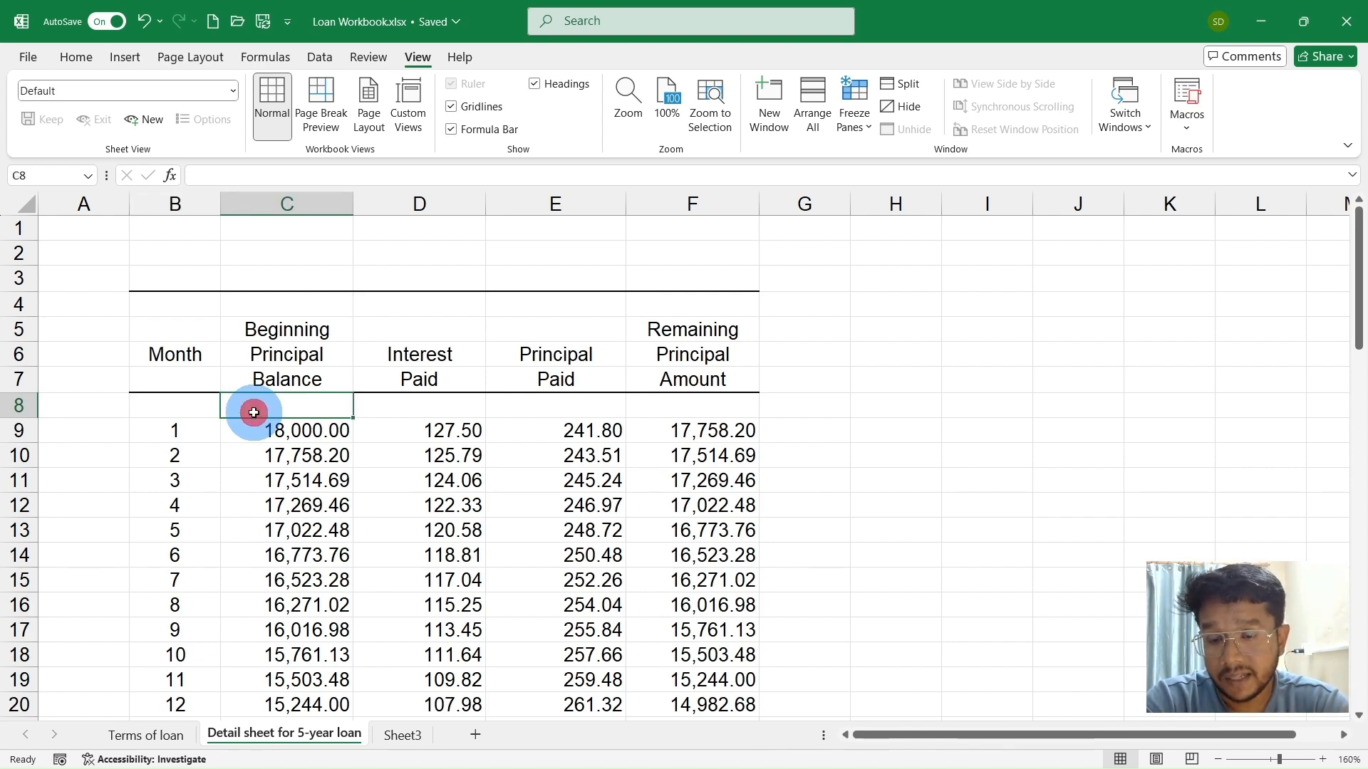
{"action": "left_click", "coordinate": [896, 91]}
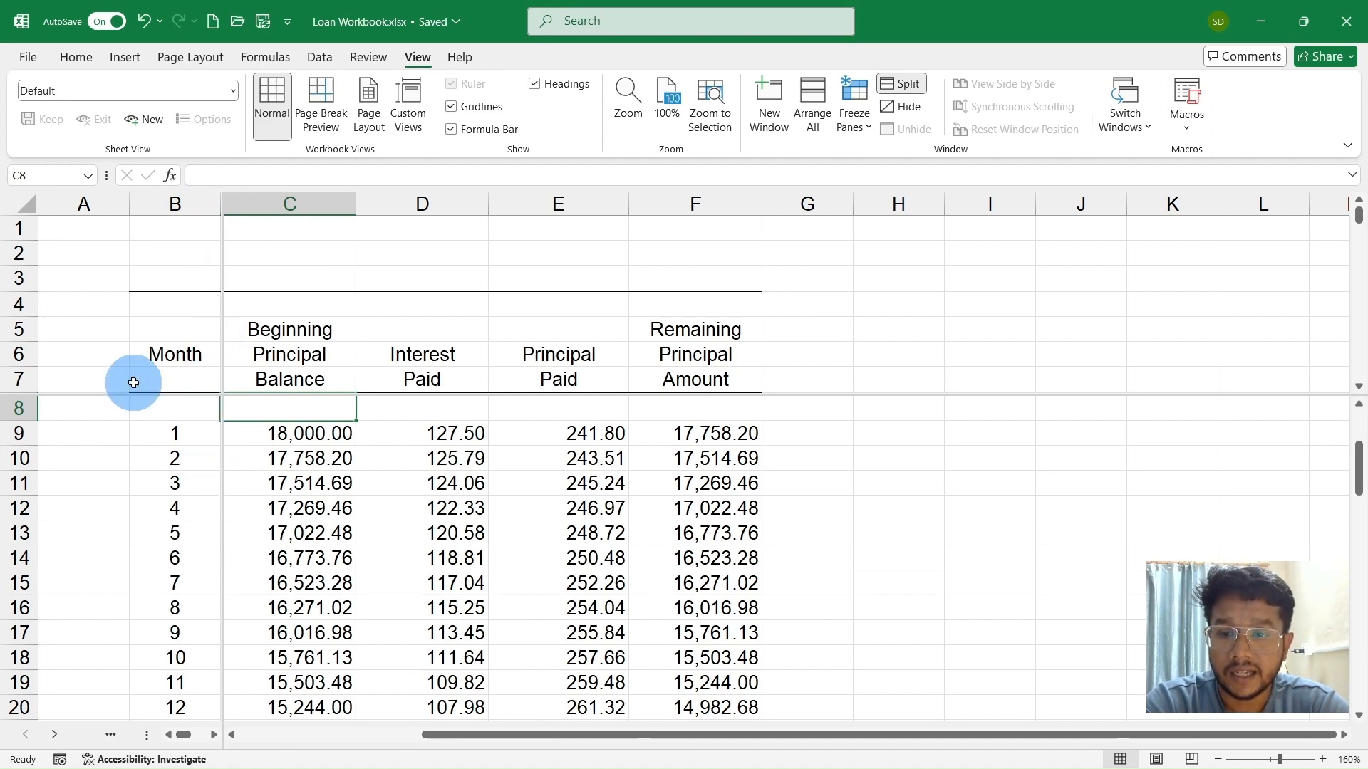
Examine the four panes by moving through the schedule rows and across the columns, leaving the right-hand panes starting at column B
{"action": "scroll", "coordinate": [596, 493], "scroll_direction": "down", "scroll_amount": 9}
{"action": "scroll", "coordinate": [594, 496], "scroll_direction": "up", "scroll_amount": 9}
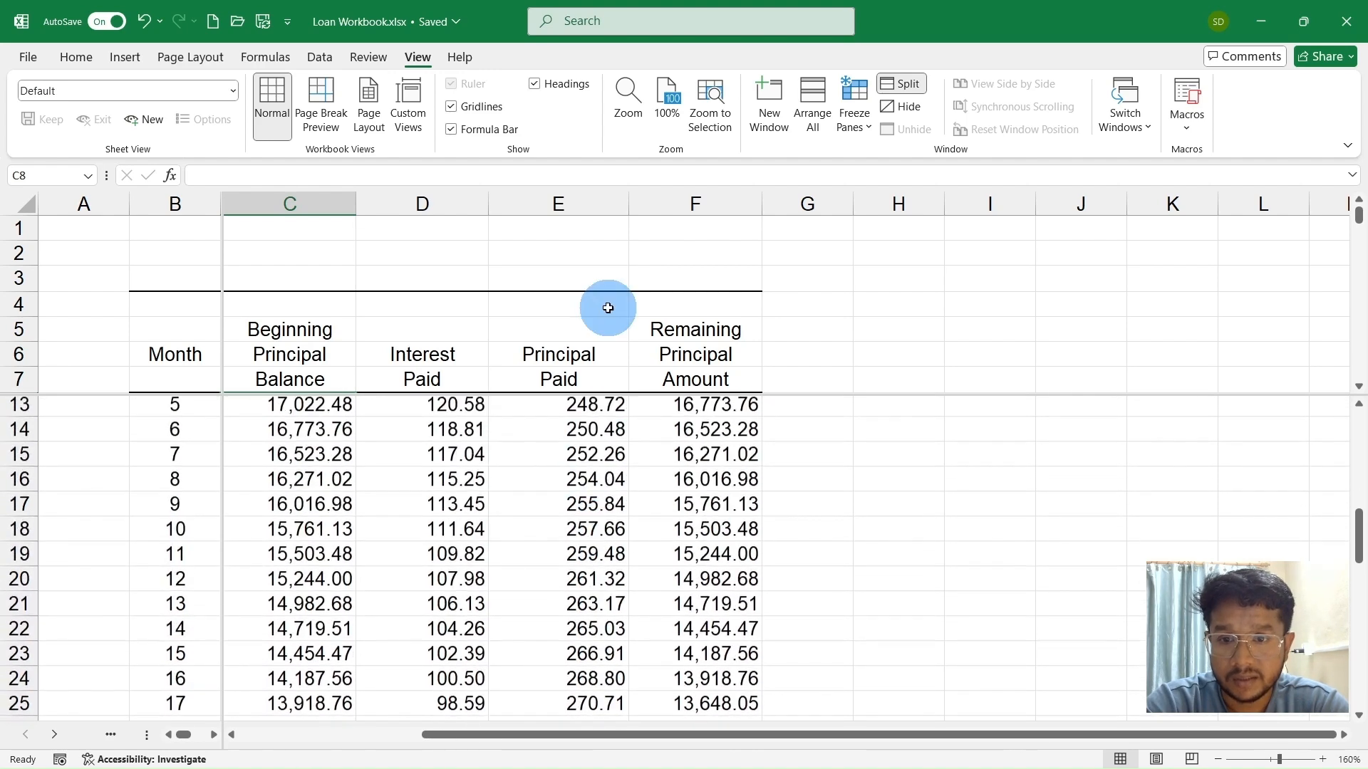
{"action": "scroll", "coordinate": [685, 312], "scroll_direction": "right", "scroll_amount": 4}
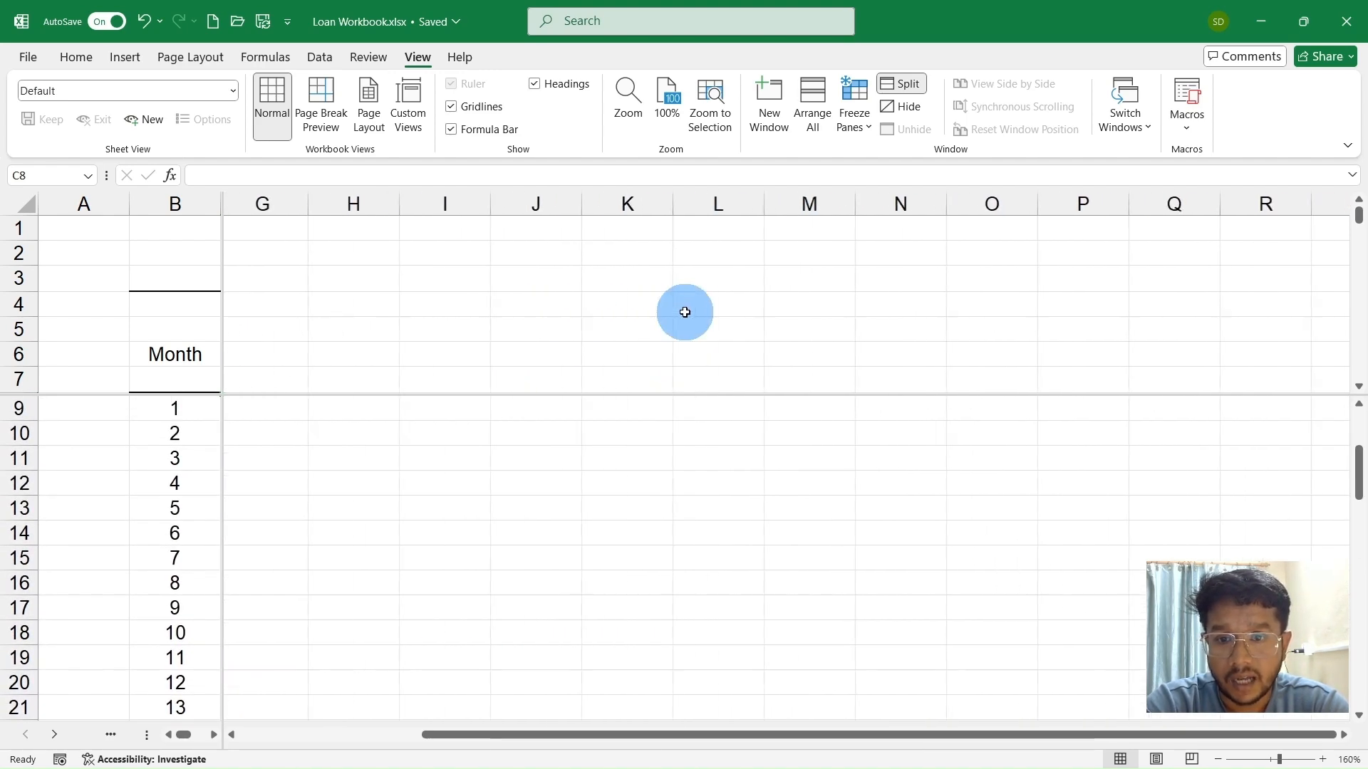
{"action": "scroll", "coordinate": [684, 312], "scroll_direction": "left", "scroll_amount": 5}
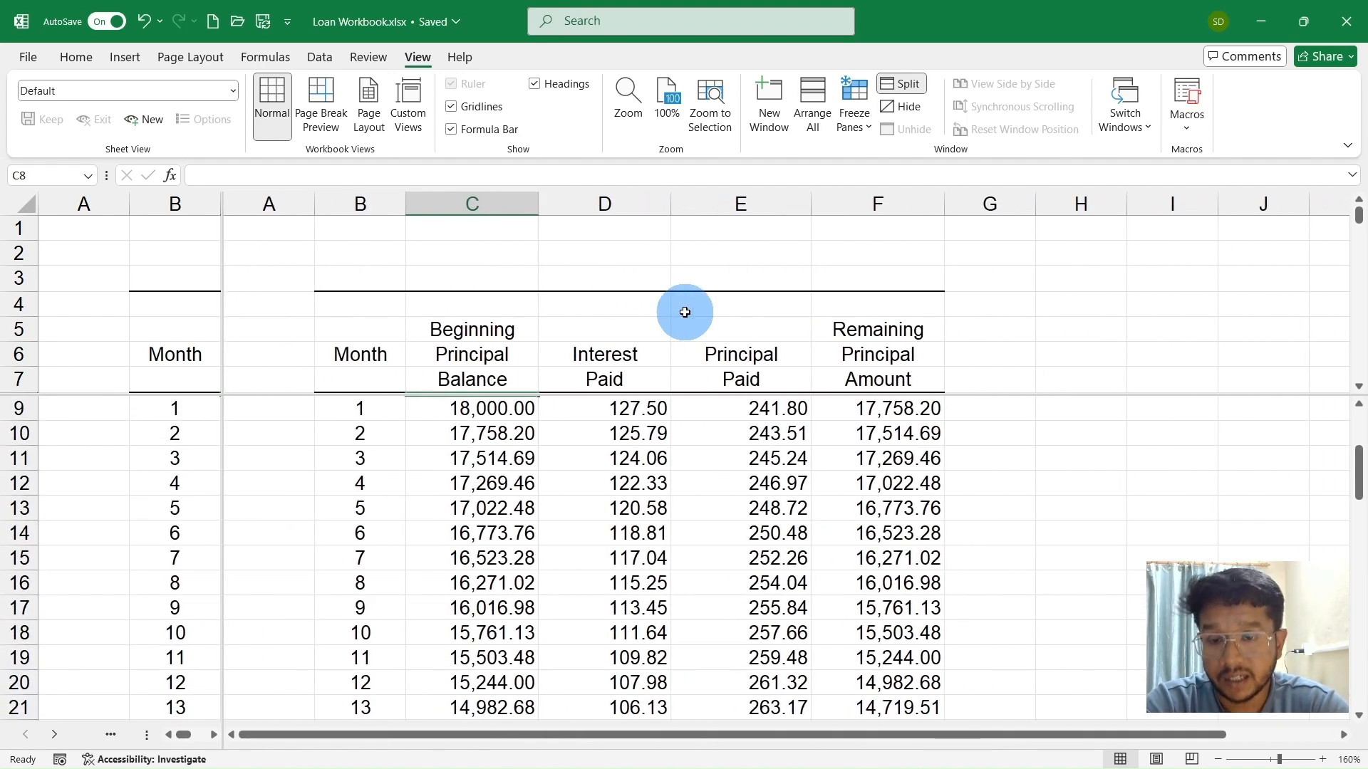
{"action": "scroll", "coordinate": [684, 312], "scroll_direction": "right", "scroll_amount": 1}
{"action": "scroll", "coordinate": [537, 507], "scroll_direction": "down", "scroll_amount": 3}
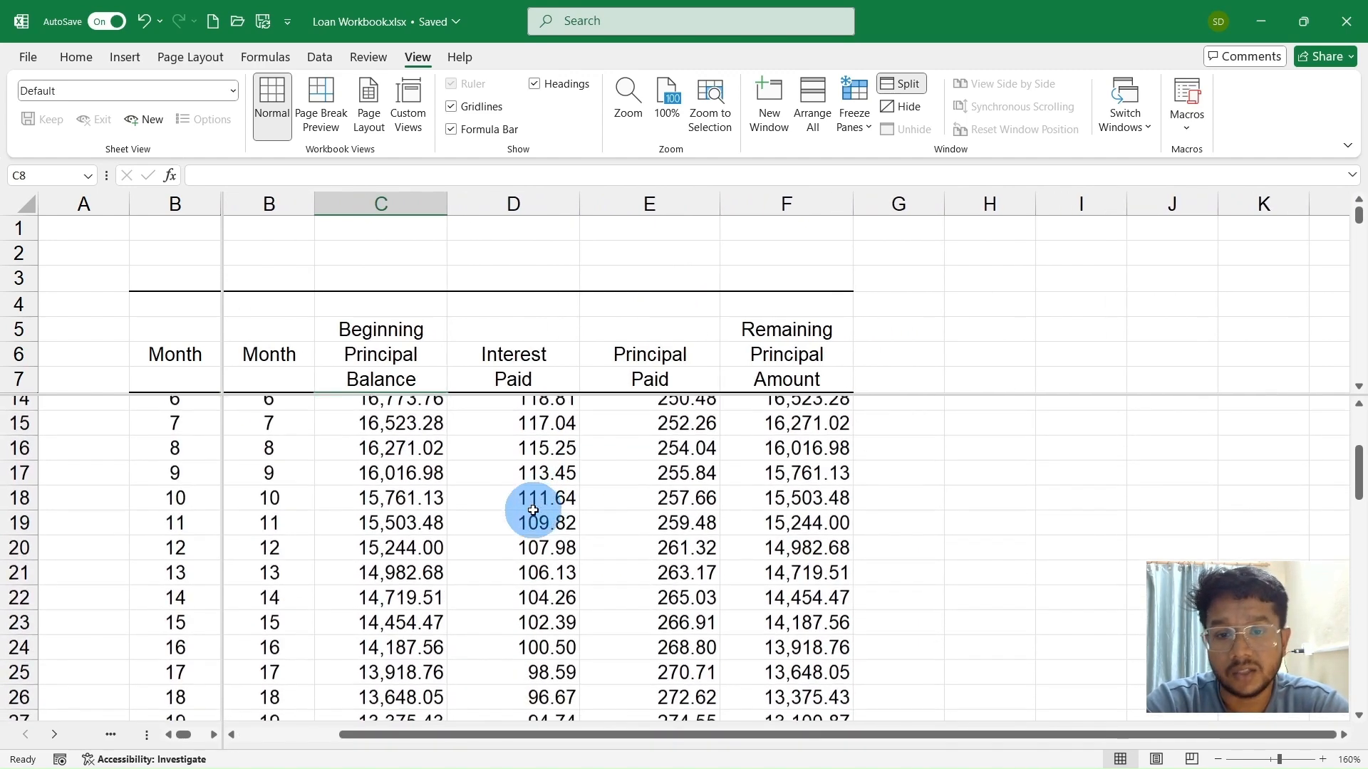
Lower the horizontal split bar to just below row 13 and show the lower panes from row 8
{"action": "scroll", "coordinate": [533, 510], "scroll_direction": "up", "scroll_amount": 5}
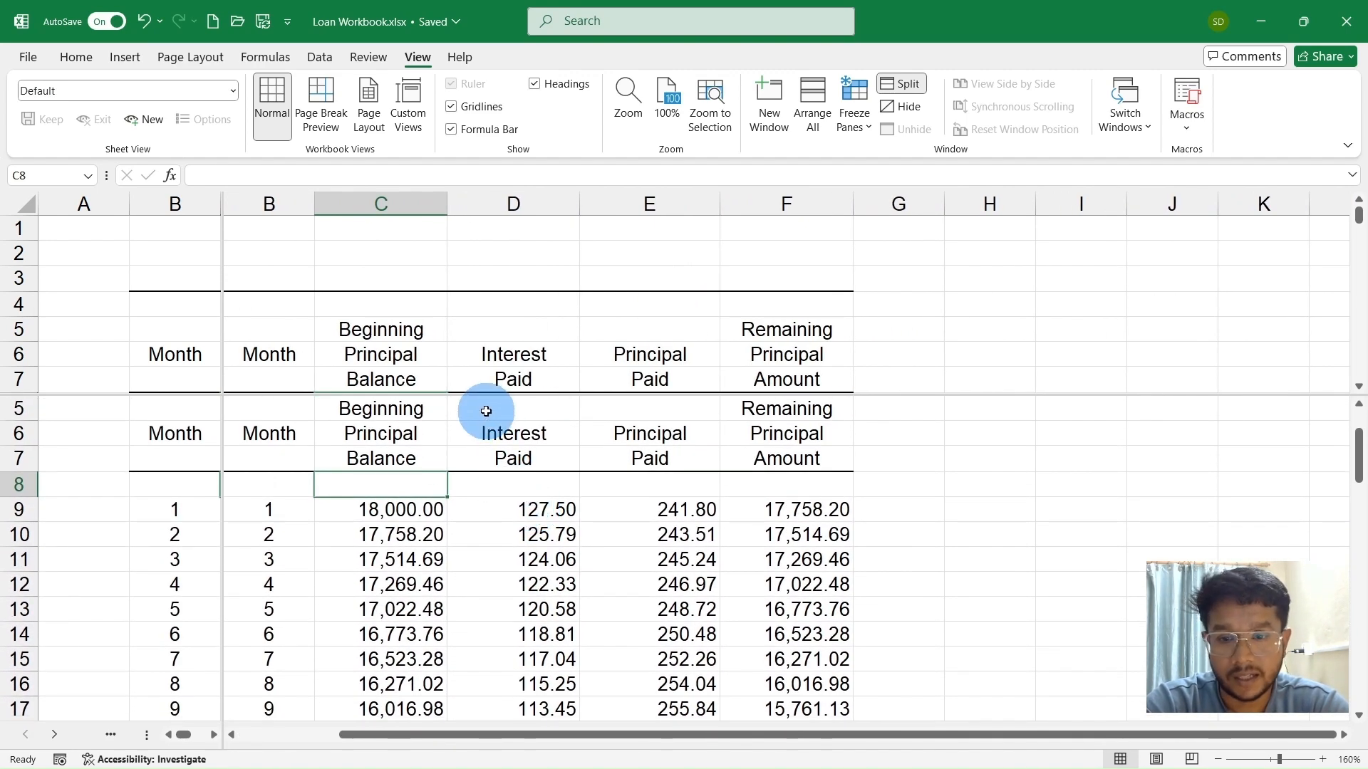
{"action": "left_click_drag", "start_coordinate": [482, 394], "coordinate": [476, 532]}
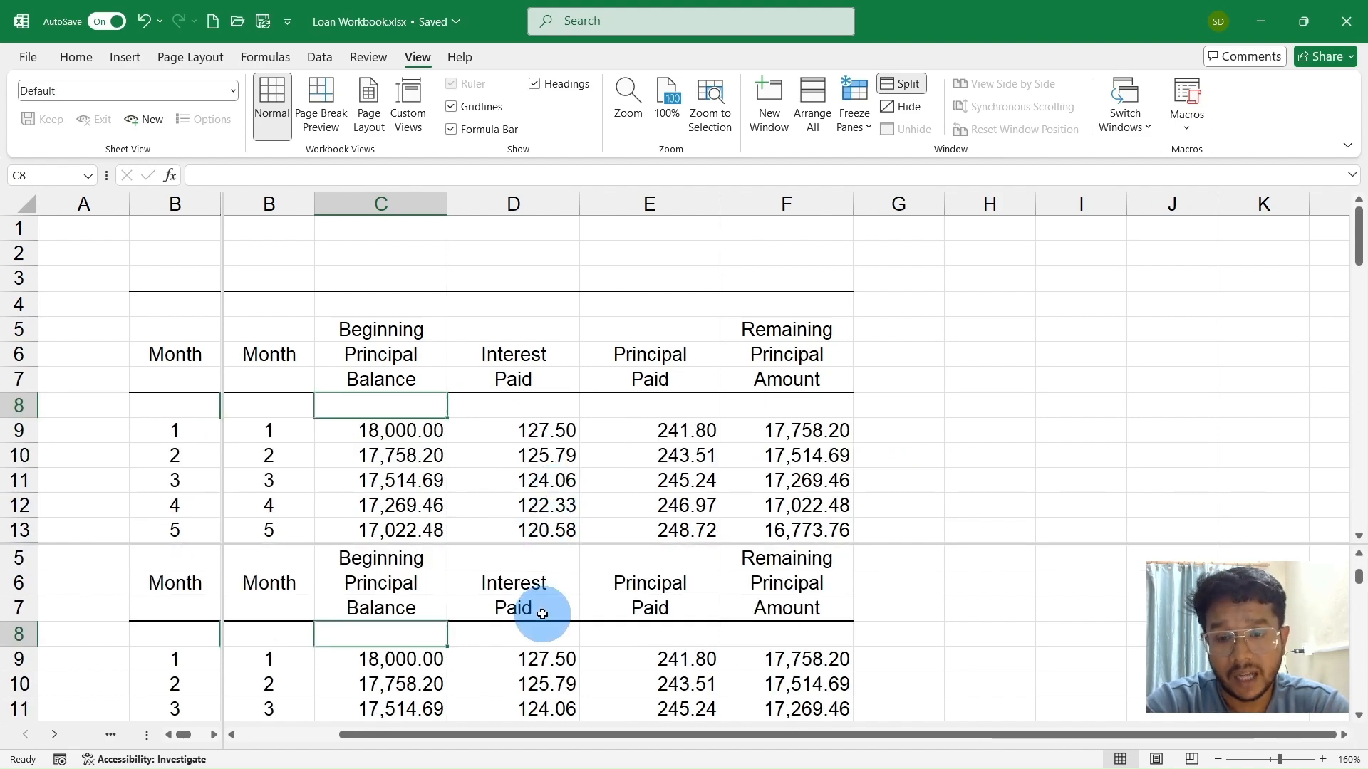
{"action": "scroll", "coordinate": [542, 613], "scroll_direction": "down", "scroll_amount": 1}
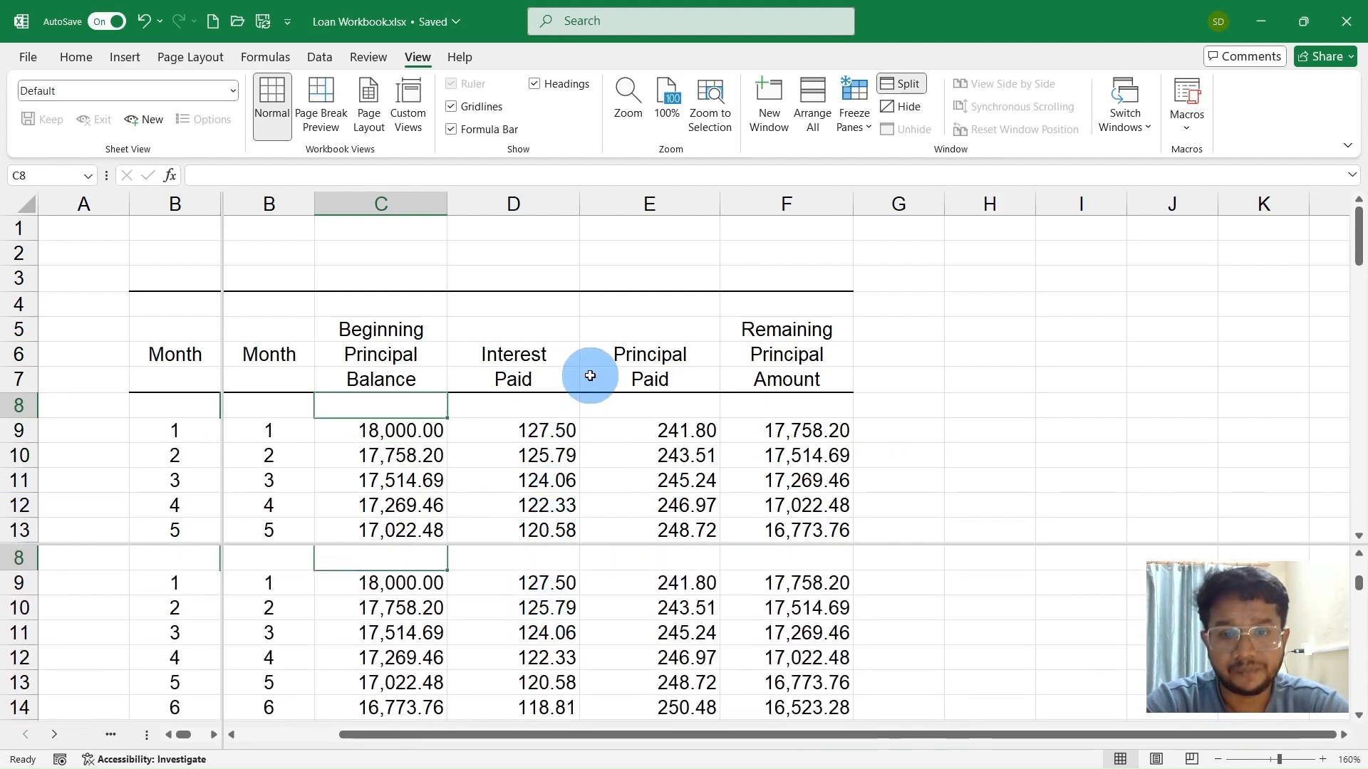